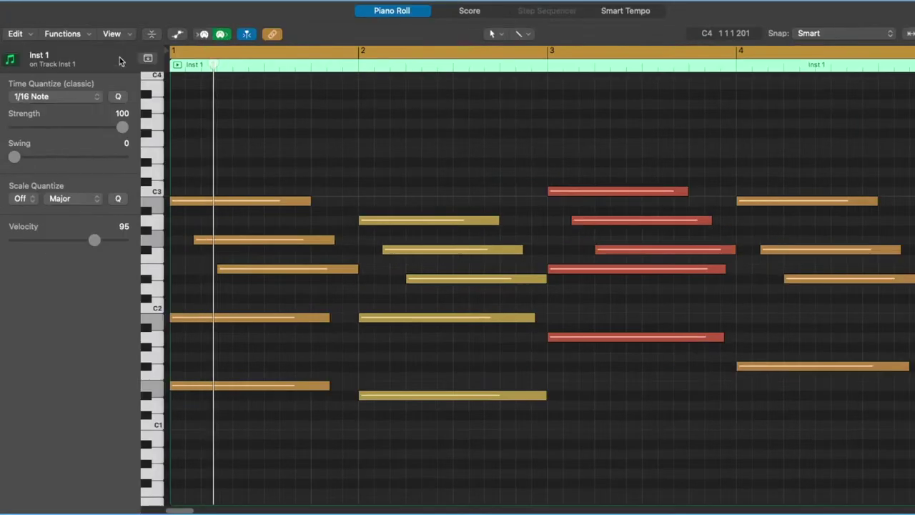
- Randomize the velocities of all 19 Inst 1 notes with MIDI Transform Humanize, then deselect them
{"action": "key", "text": "super+a"}
{"action": "left_click", "coordinate": [79, 37]}
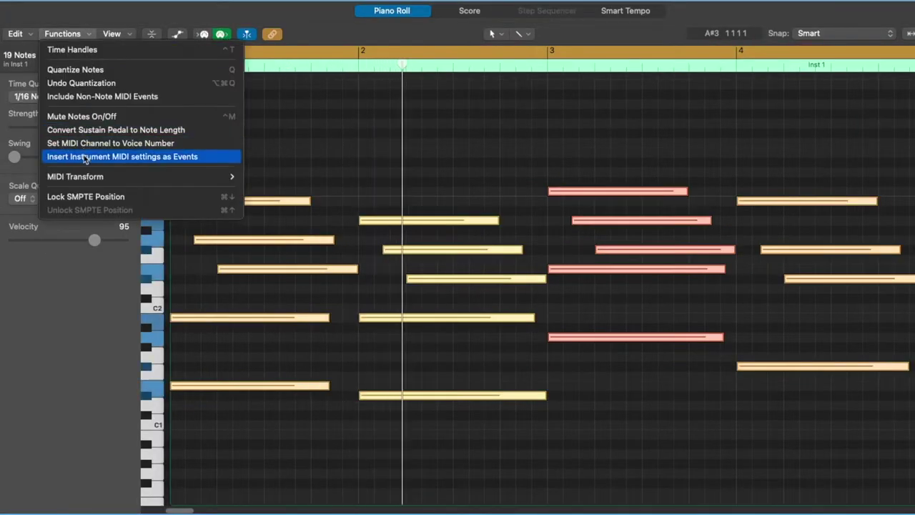
{"action": "mouse_move", "coordinate": [215, 177]}
{"action": "left_click", "coordinate": [278, 281]}
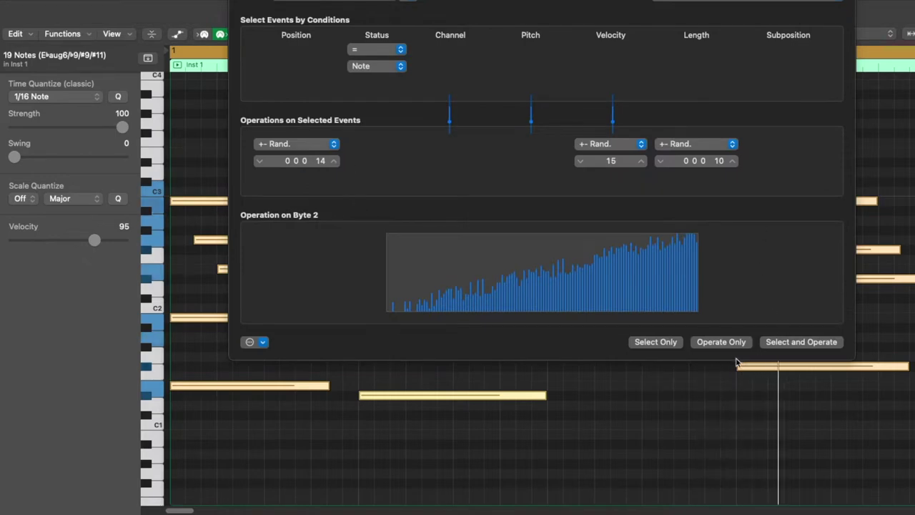
{"action": "left_click", "coordinate": [723, 342]}
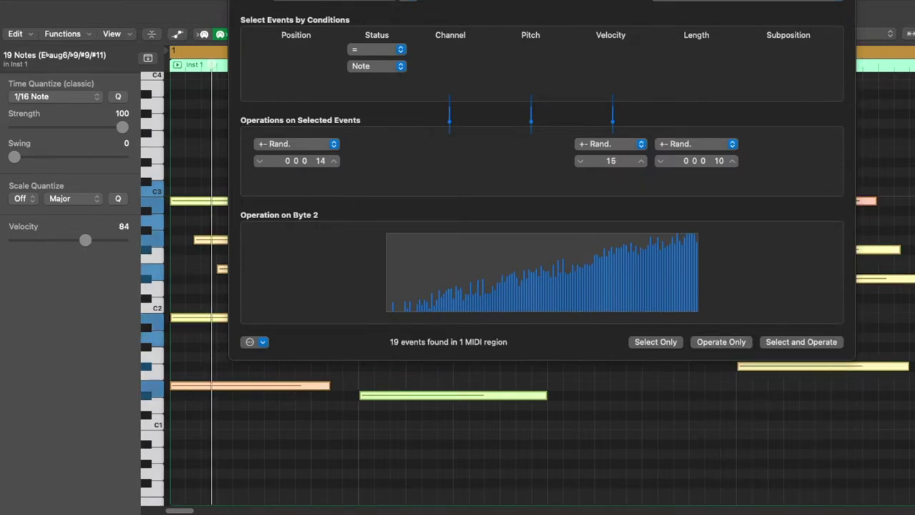
{"action": "key", "text": "super+w"}
{"action": "left_click", "coordinate": [492, 137]}
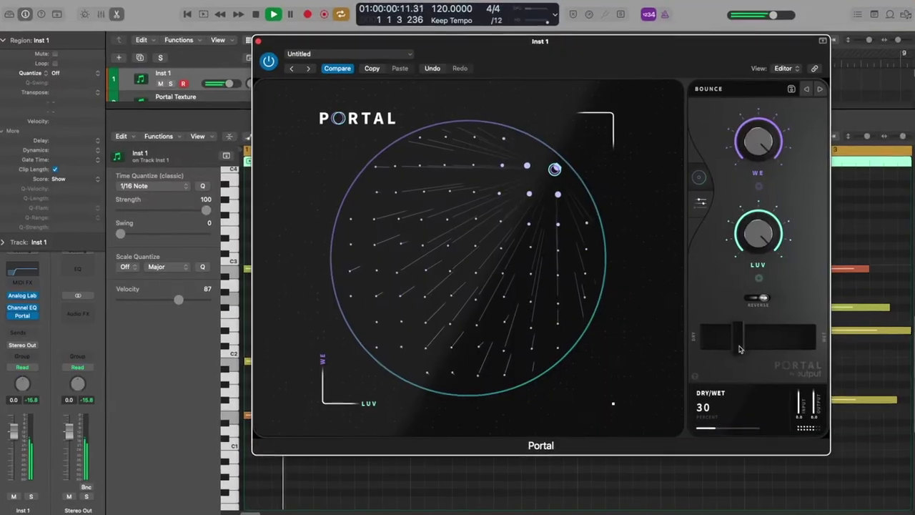
- Raise Portal's dry/wet mix from 30% to 39%
{"action": "left_click_drag", "start_coordinate": [740, 349], "coordinate": [765, 360]}
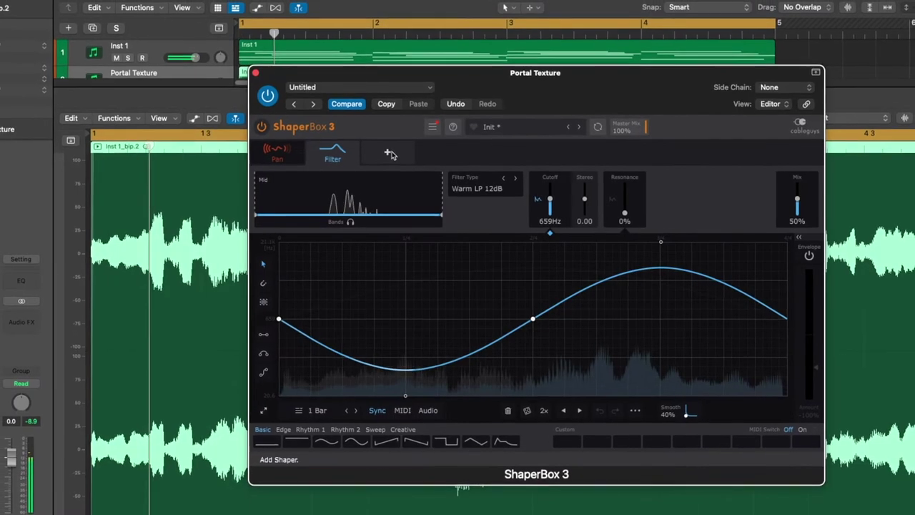
- Add a ShaperBox Volume shaper using the rising S-curve Sidechain preset
{"action": "left_click", "coordinate": [389, 152]}
{"action": "left_click", "coordinate": [315, 390]}
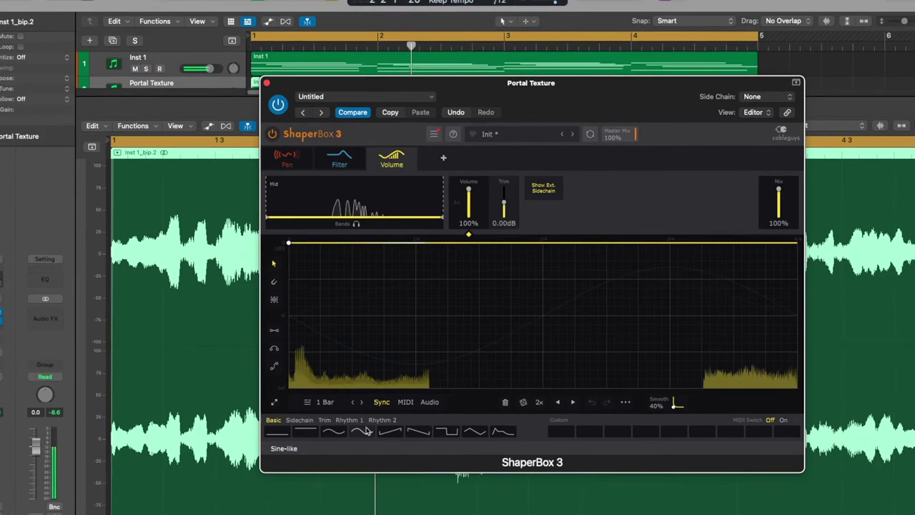
{"action": "left_click", "coordinate": [297, 422]}
{"action": "left_click", "coordinate": [367, 426]}
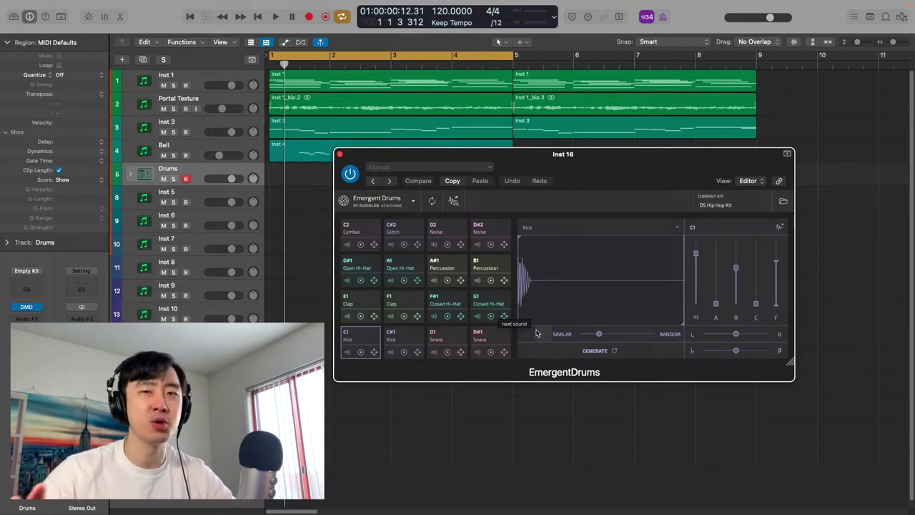
- Browse the Emergent Drums kit list and keep the DS Hip Hop Kit loaded
{"action": "left_click", "coordinate": [731, 206]}
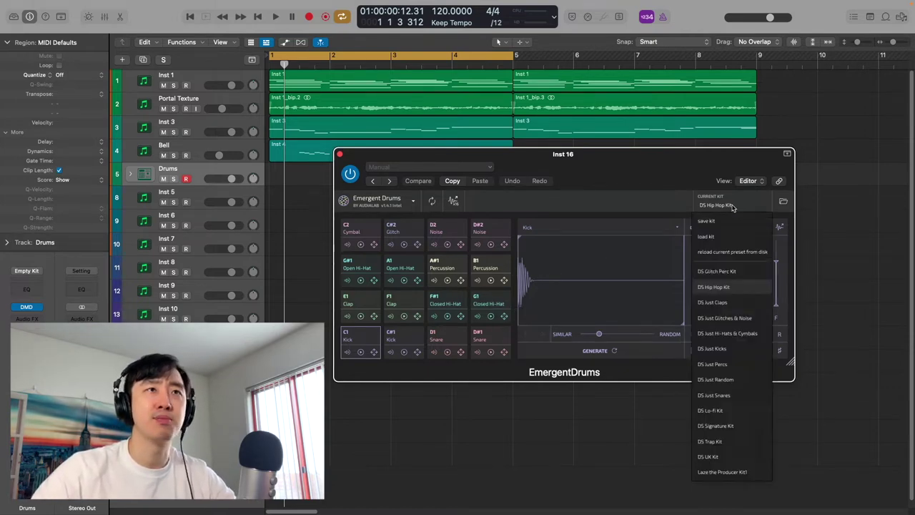
{"action": "left_click", "coordinate": [656, 206]}
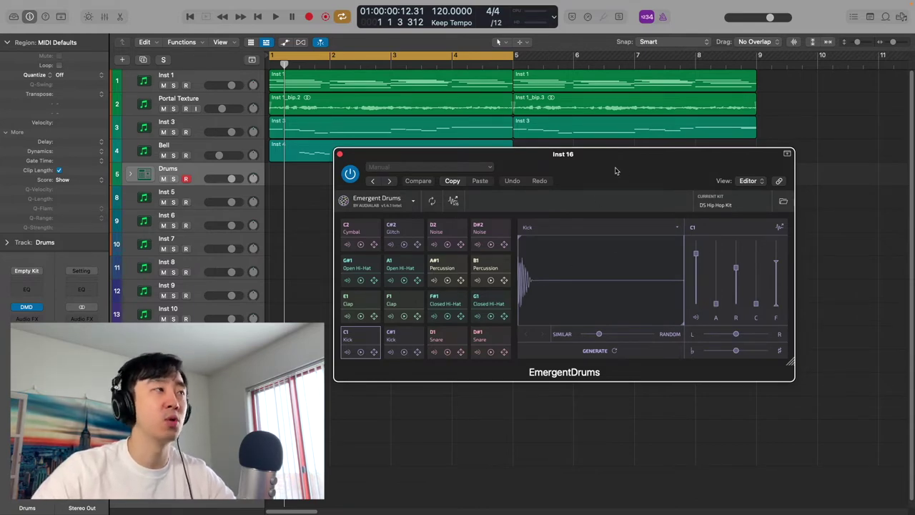
- Open Drum Machine Designer and arrange it beside the Emergent Drums window without overlap
{"action": "left_click", "coordinate": [26, 307]}
{"action": "left_click", "coordinate": [776, 165]}
{"action": "left_click_drag", "start_coordinate": [753, 161], "coordinate": [647, 300]}
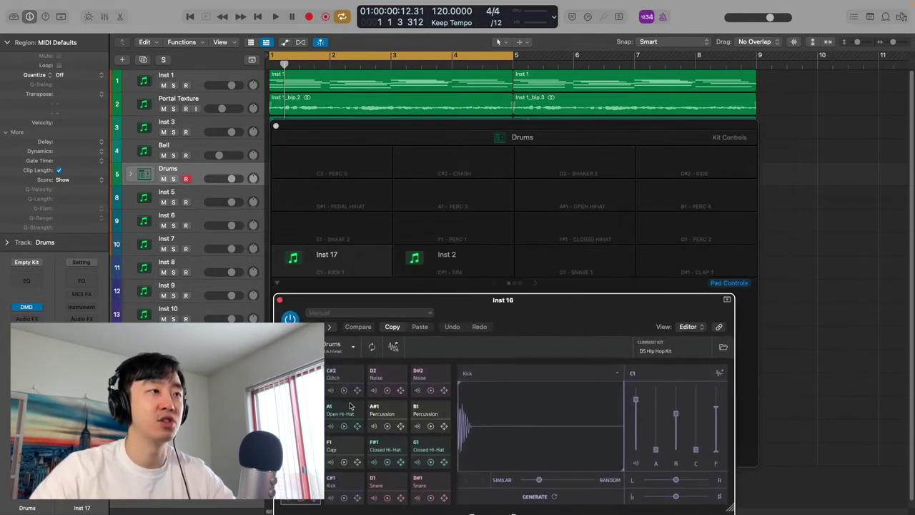
{"action": "left_click_drag", "start_coordinate": [581, 121], "coordinate": [642, 67]}
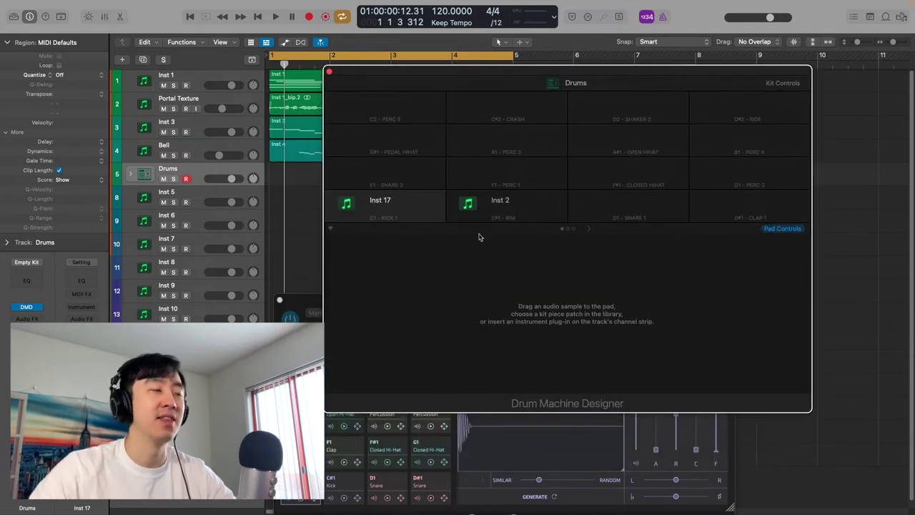
{"action": "left_click", "coordinate": [476, 510]}
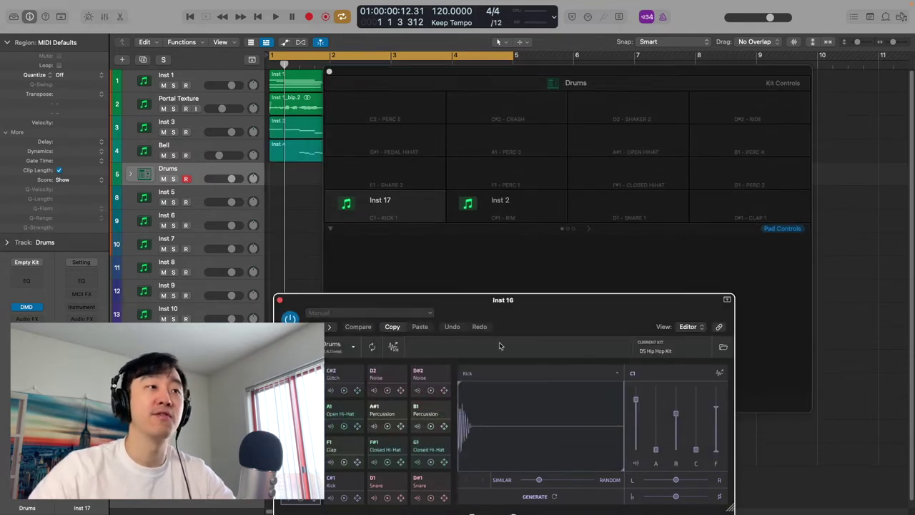
{"action": "left_click_drag", "start_coordinate": [534, 315], "coordinate": [549, 256]}
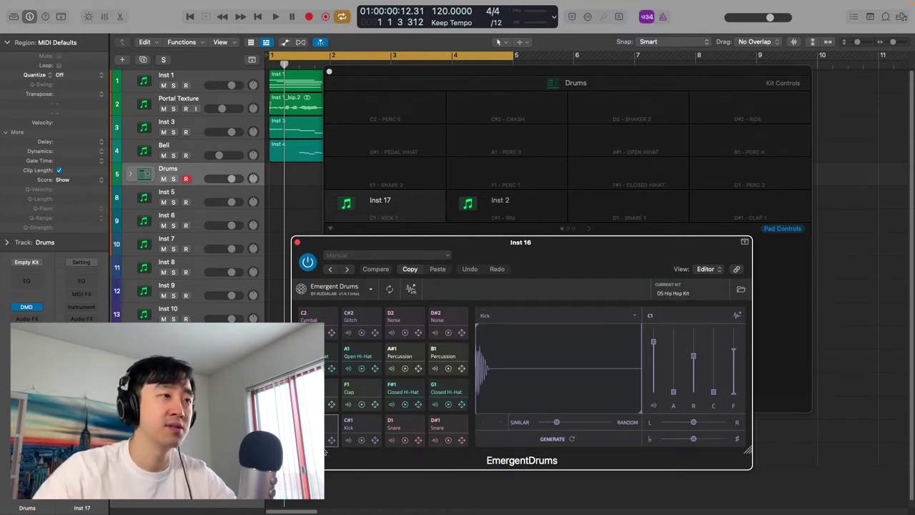
- Drag the Emergent Drums snare sample onto the C#1 pad and play the beat back
{"action": "left_click", "coordinate": [363, 441]}
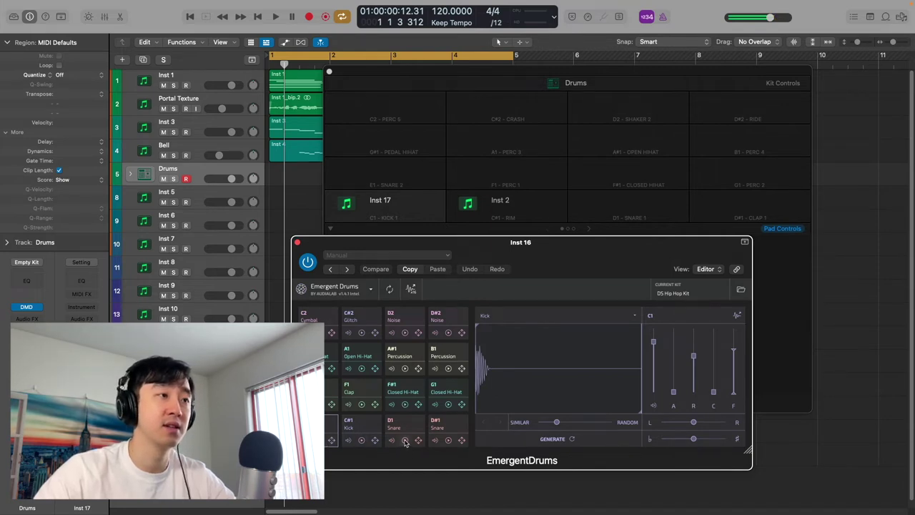
{"action": "key", "text": "space"}
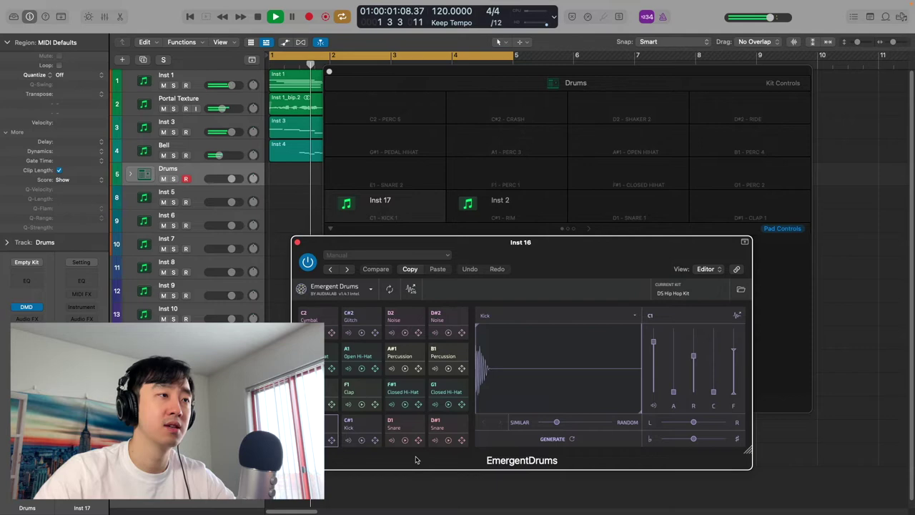
{"action": "left_click", "coordinate": [397, 442]}
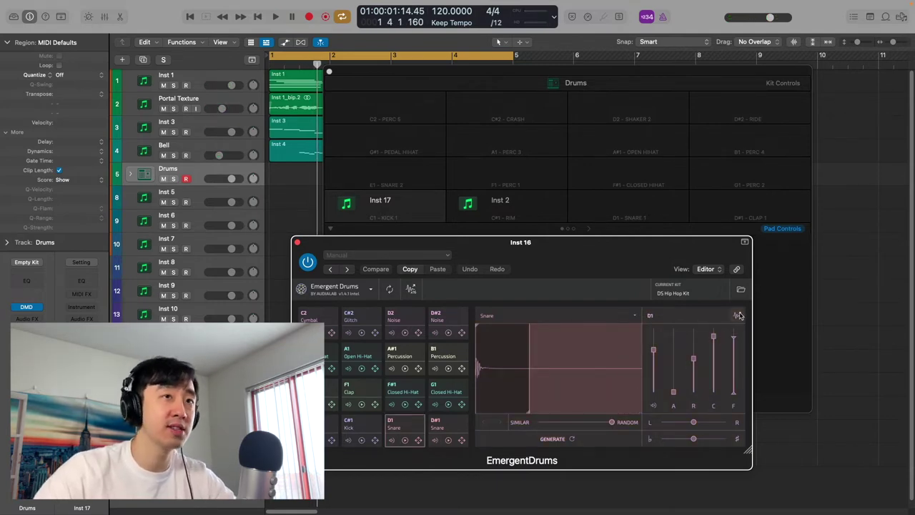
{"action": "left_click_drag", "start_coordinate": [563, 236], "coordinate": [522, 210]}
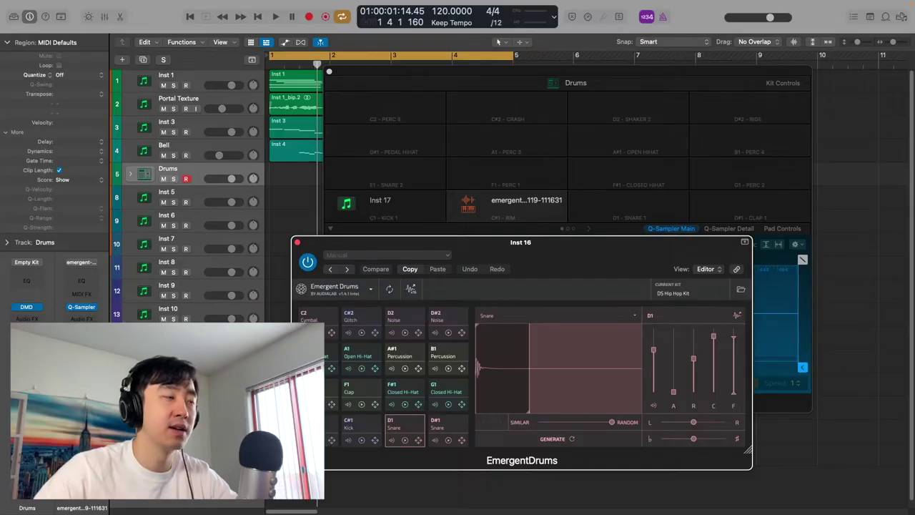
{"action": "key", "text": "space"}
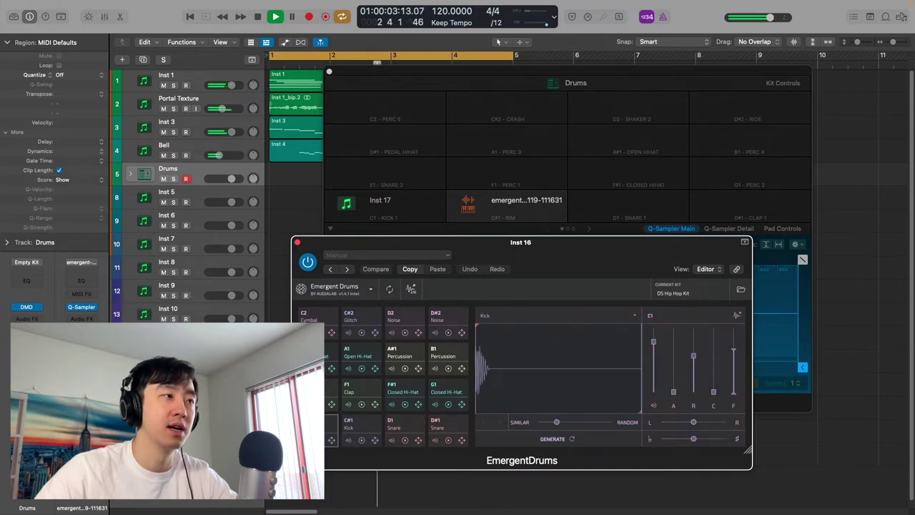
- Audition the current kick and generate a new kick sample to compare
{"action": "left_click", "coordinate": [331, 437]}
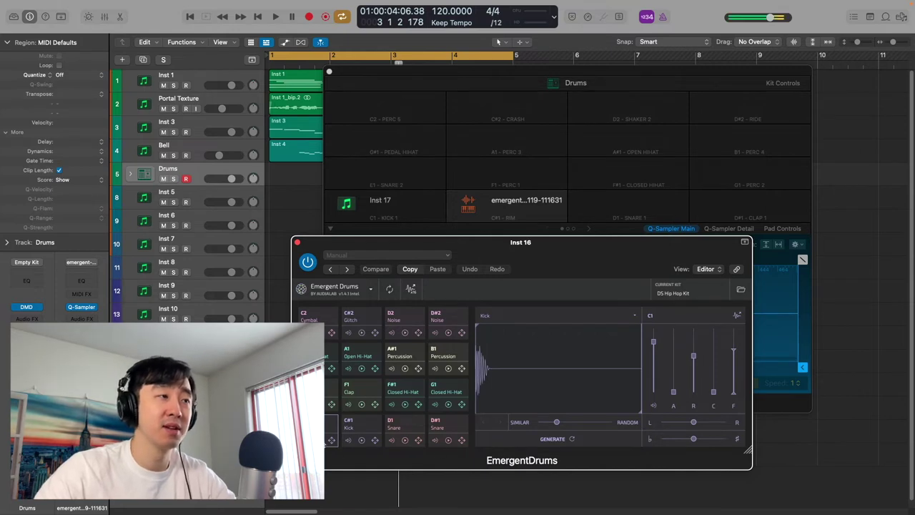
{"action": "left_click", "coordinate": [554, 439]}
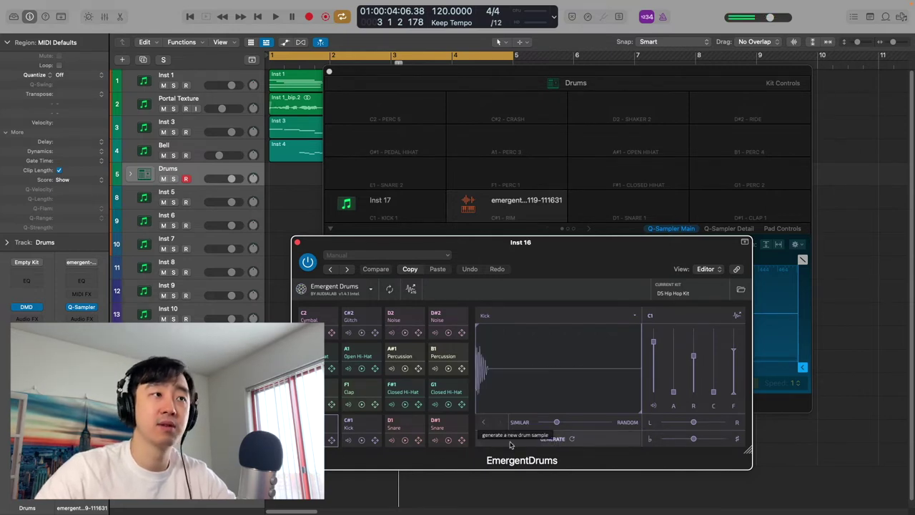
{"action": "left_click", "coordinate": [331, 439]}
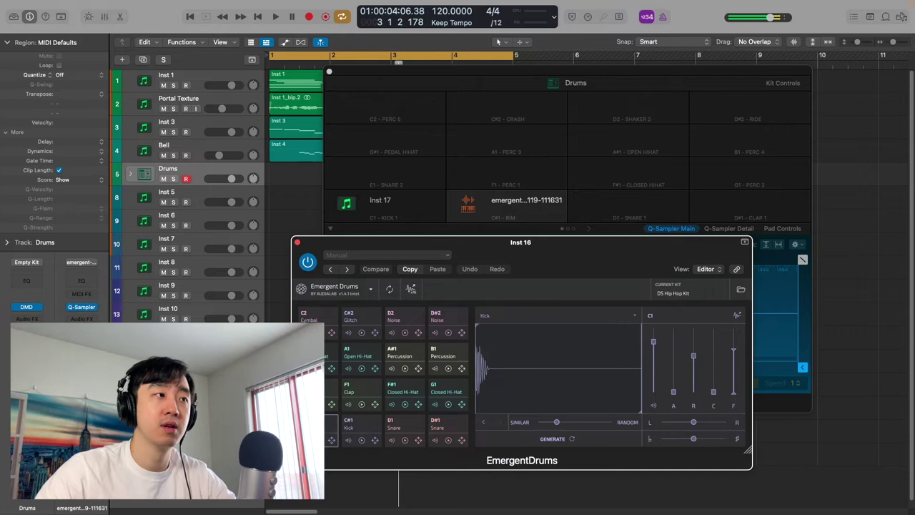
{"action": "left_click", "coordinate": [329, 440]}
- Push the Similar/Random slider gradually to fully Random, generating new kicks along the way
{"action": "left_click_drag", "start_coordinate": [557, 422], "coordinate": [572, 421]}
{"action": "left_click", "coordinate": [557, 439]}
{"action": "left_click", "coordinate": [329, 440]}
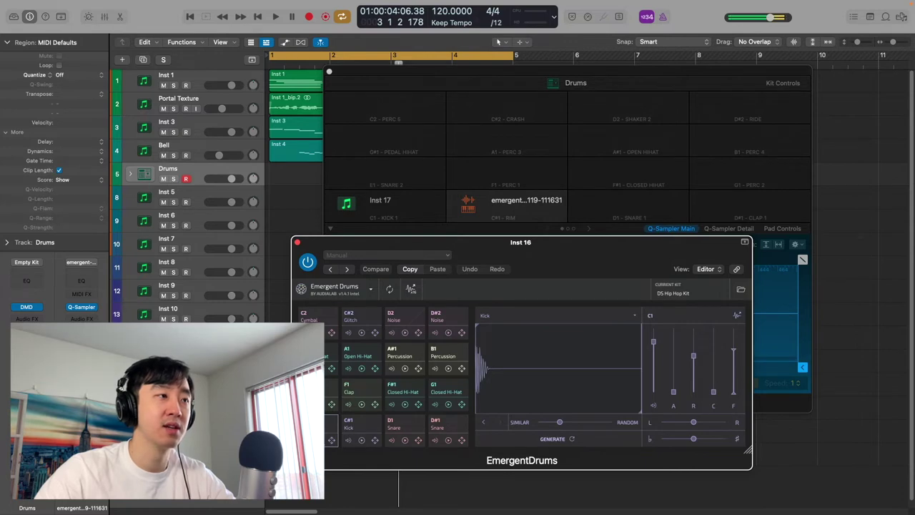
{"action": "left_click", "coordinate": [553, 439]}
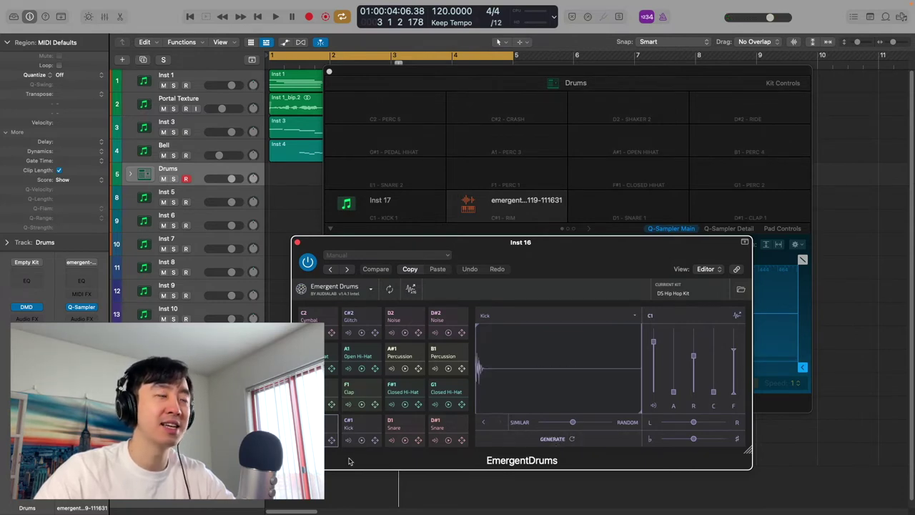
{"action": "left_click", "coordinate": [329, 434]}
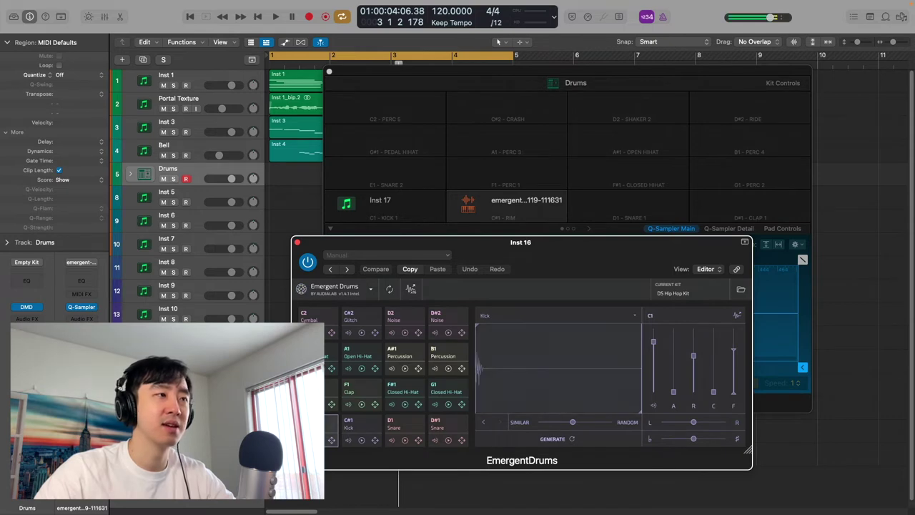
{"action": "left_click_drag", "start_coordinate": [574, 423], "coordinate": [578, 422]}
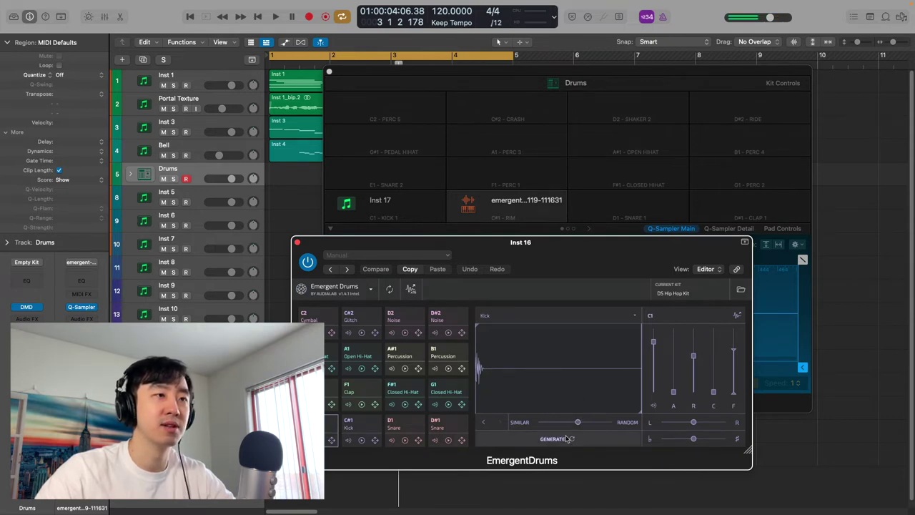
{"action": "left_click", "coordinate": [570, 439]}
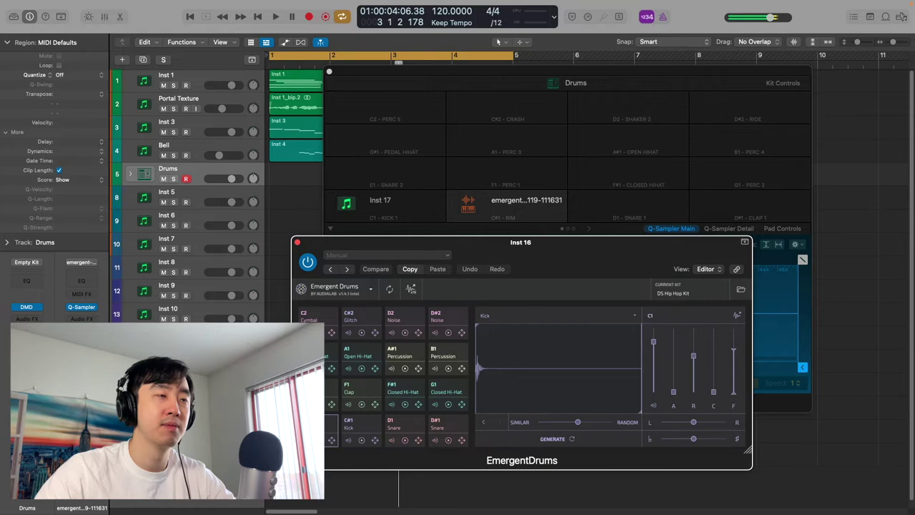
{"action": "left_click_drag", "start_coordinate": [578, 421], "coordinate": [611, 422]}
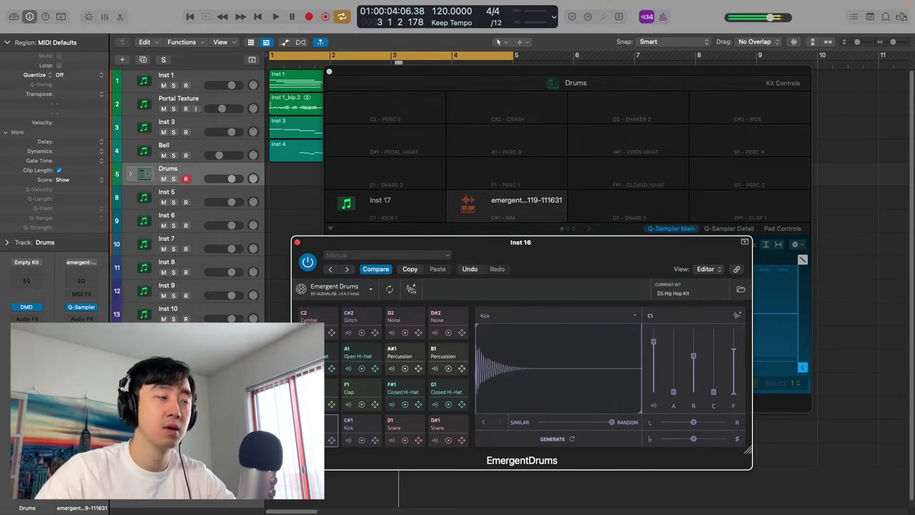
{"action": "left_click", "coordinate": [565, 438]}
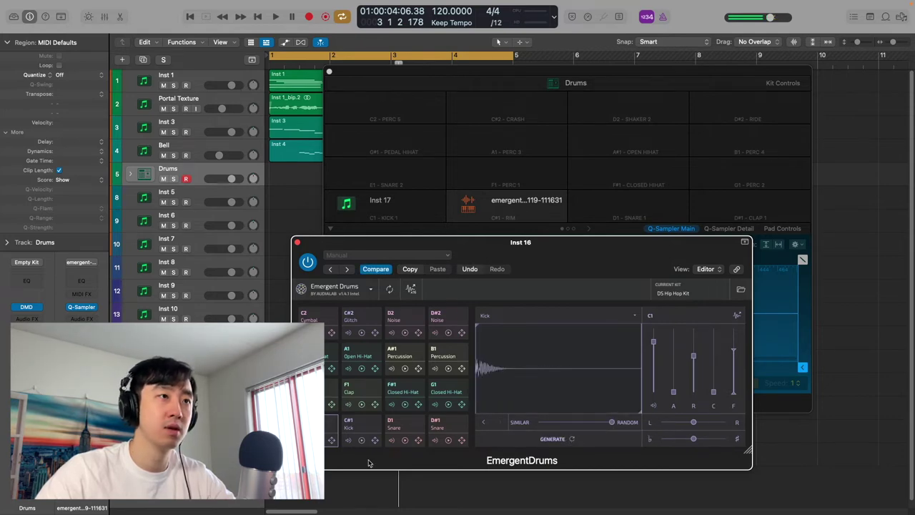
{"action": "left_click", "coordinate": [528, 440]}
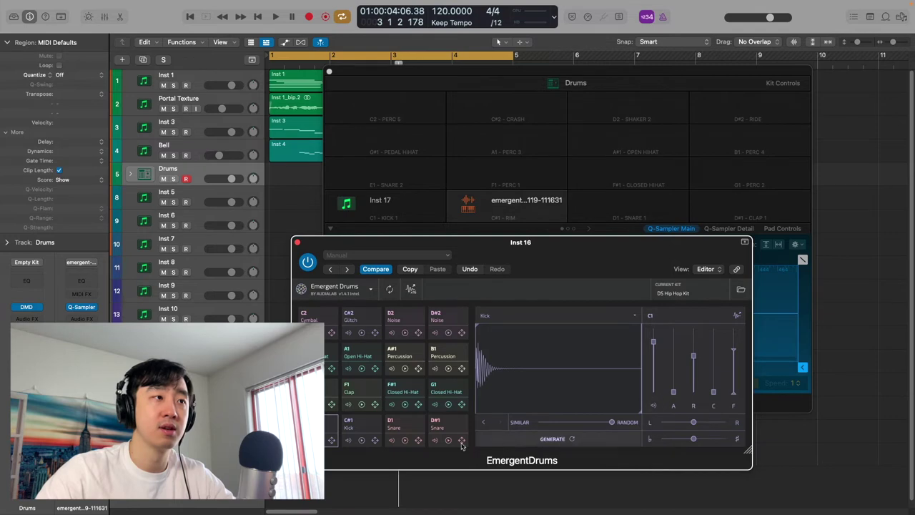
- Tweak the C1 kick's A, R and C envelope values to give it a longer tail
{"action": "left_click", "coordinate": [333, 429]}
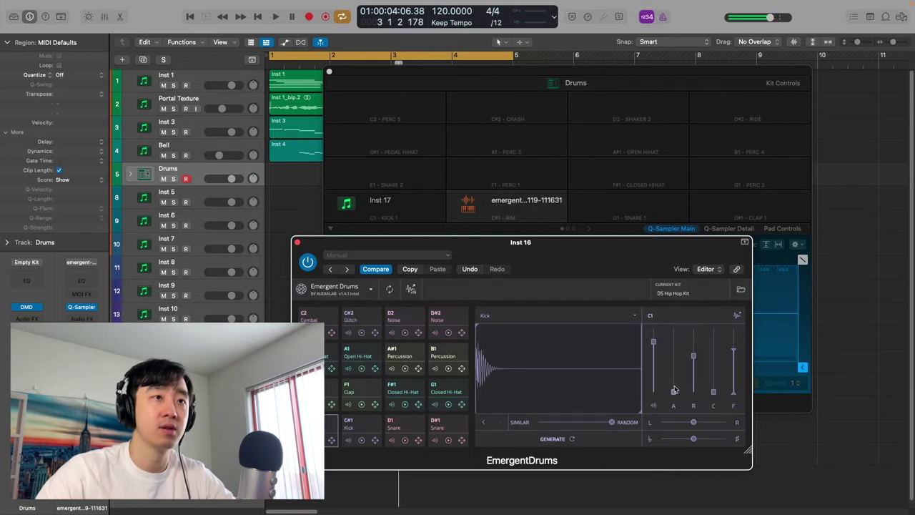
{"action": "mouse_move", "coordinate": [674, 390]}
{"action": "left_mouse_down"}
{"action": "mouse_move", "coordinate": [674, 352]}
{"action": "mouse_move", "coordinate": [674, 392]}
{"action": "left_mouse_up"}
{"action": "left_click_drag", "start_coordinate": [693, 355], "coordinate": [694, 370]}
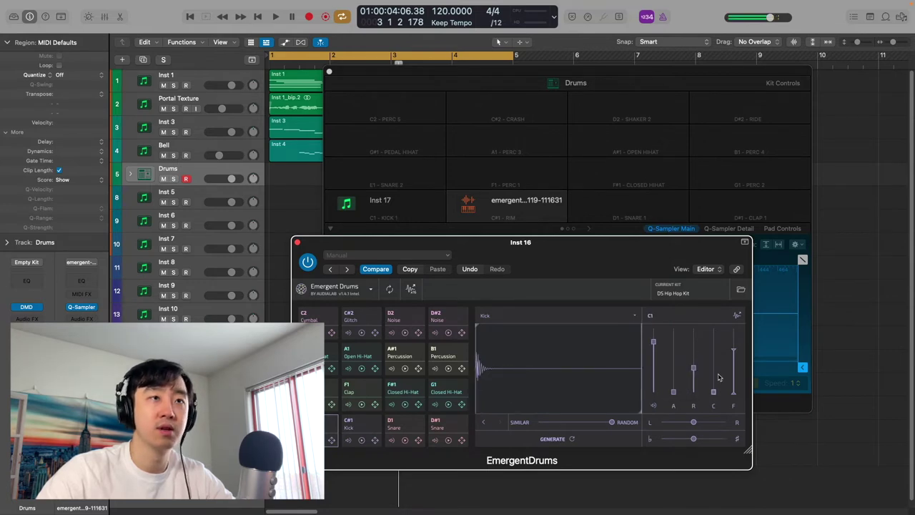
{"action": "left_click_drag", "start_coordinate": [693, 368], "coordinate": [693, 359]}
{"action": "left_click_drag", "start_coordinate": [714, 390], "coordinate": [714, 359]}
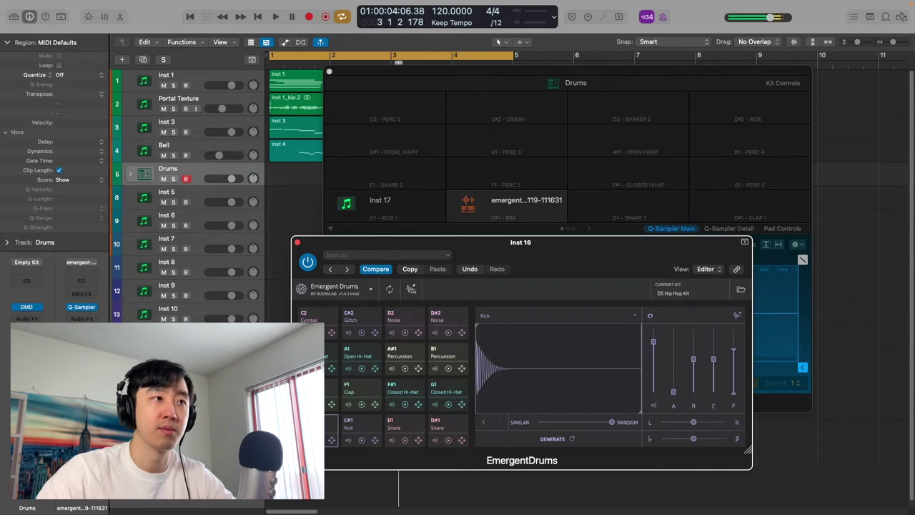
{"action": "left_click_drag", "start_coordinate": [713, 359], "coordinate": [713, 367]}
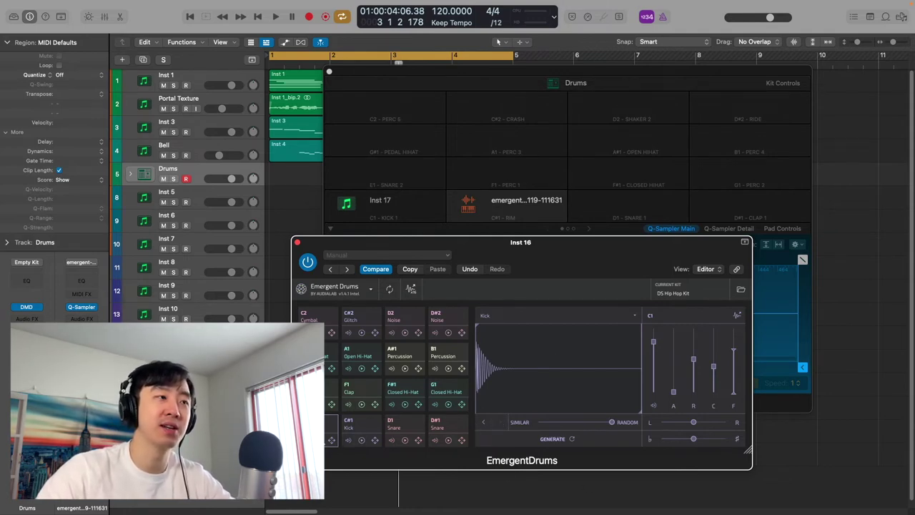
- Return to the earlier shorter kick and drop its C value to minimum
{"action": "left_click", "coordinate": [483, 424]}
{"action": "left_click", "coordinate": [484, 423]}
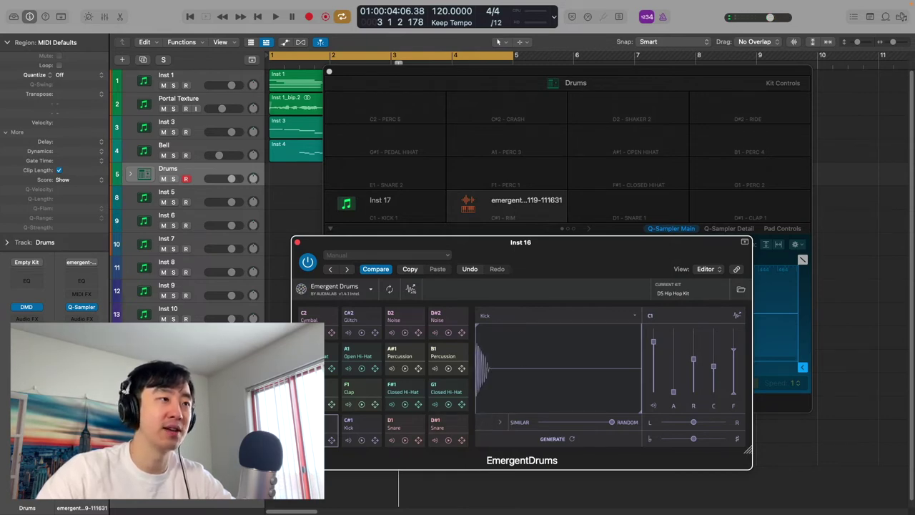
{"action": "left_click", "coordinate": [331, 428]}
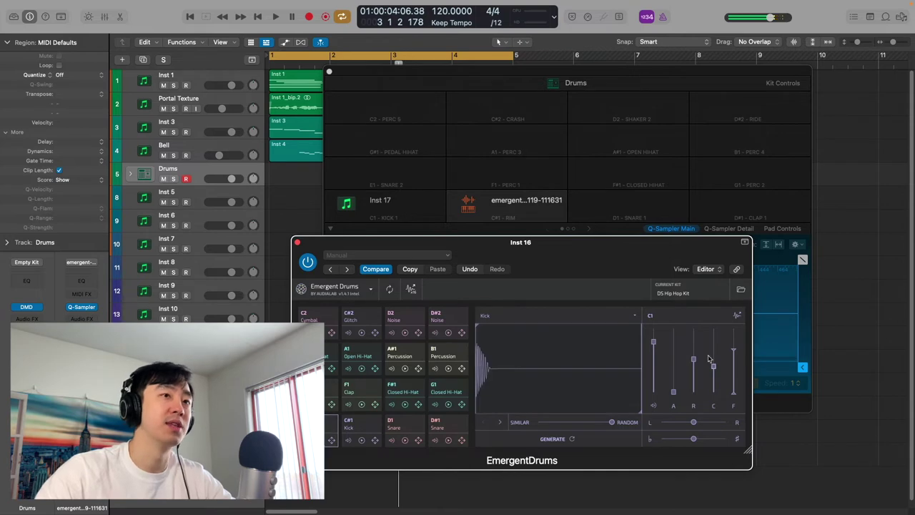
{"action": "left_click_drag", "start_coordinate": [713, 370], "coordinate": [716, 398]}
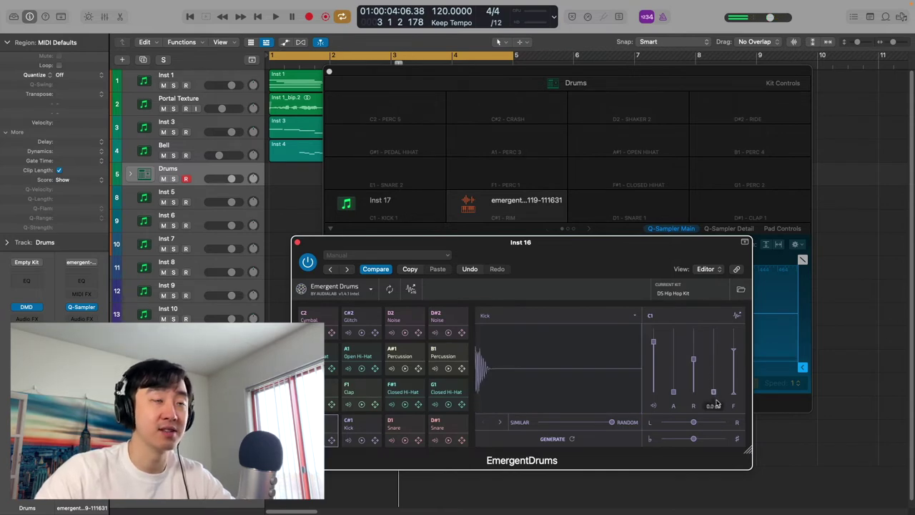
{"action": "left_click", "coordinate": [330, 429]}
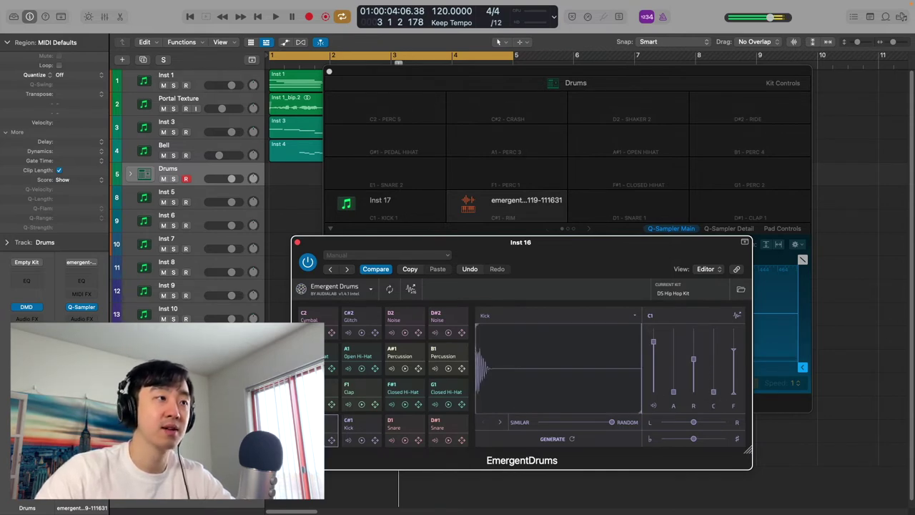
{"action": "left_click", "coordinate": [331, 429]}
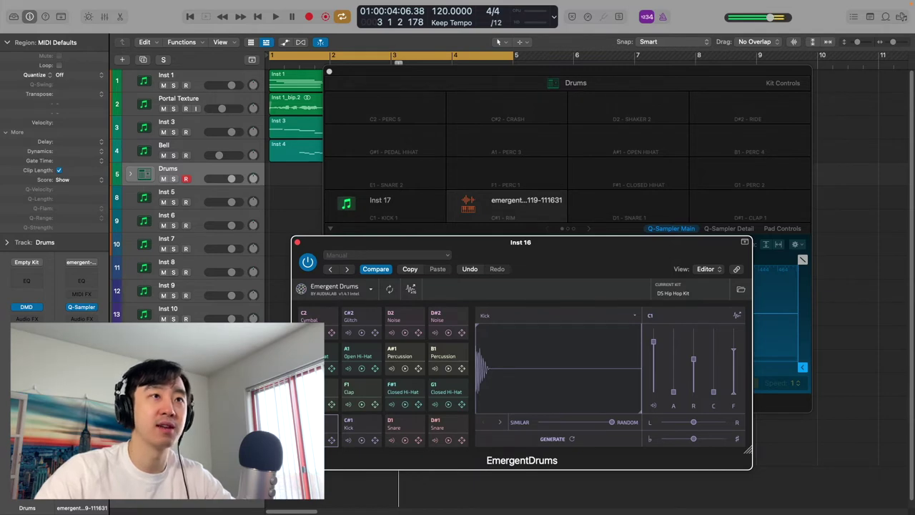
- Set the kick's attack to zero and C to 1.3 dB, then load it onto Q-Sampler's Kick pad
{"action": "left_click_drag", "start_coordinate": [674, 392], "coordinate": [674, 372]}
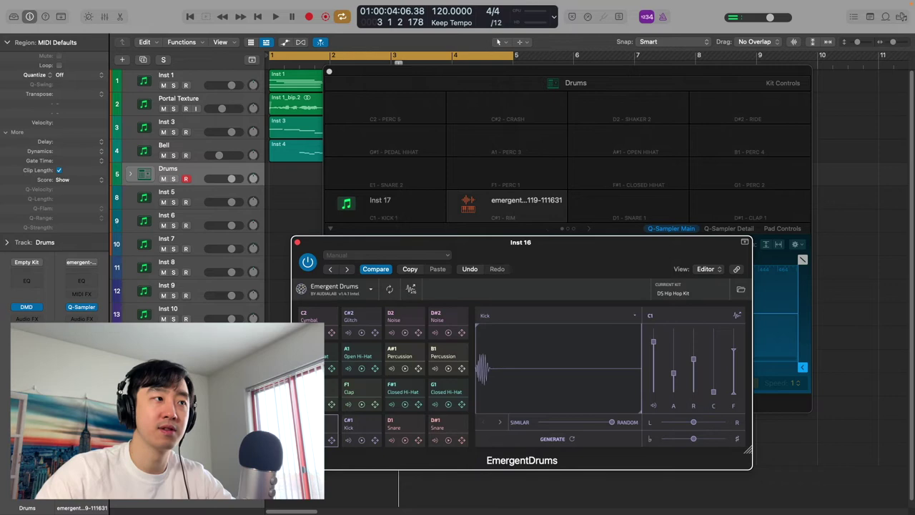
{"action": "left_click_drag", "start_coordinate": [673, 377], "coordinate": [705, 407]}
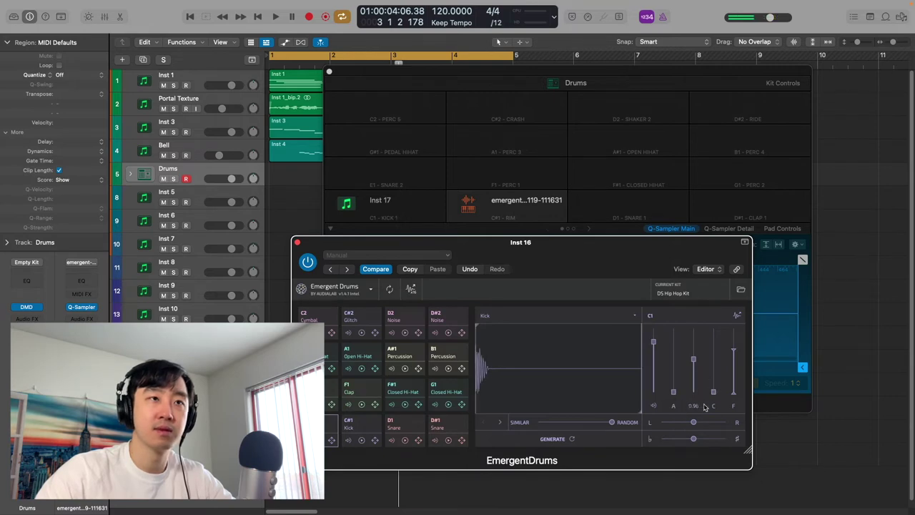
{"action": "left_click", "coordinate": [652, 405]}
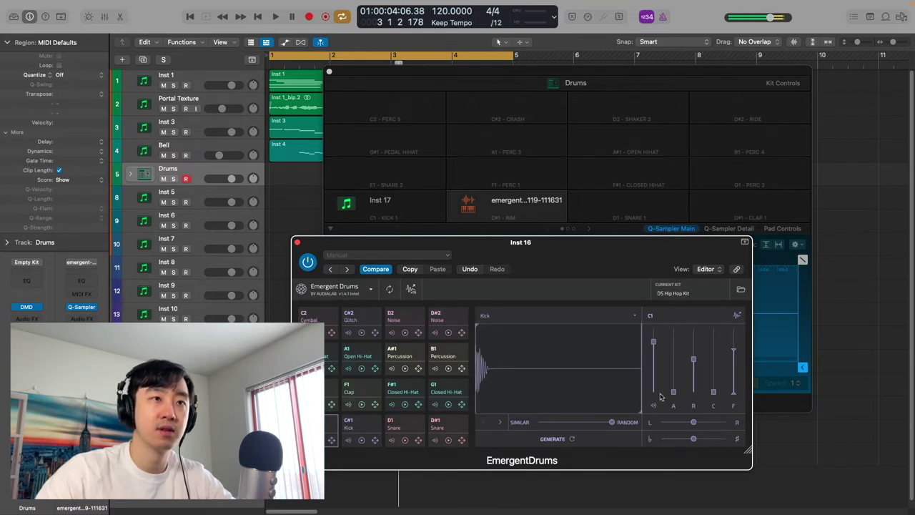
{"action": "left_click_drag", "start_coordinate": [713, 392], "coordinate": [713, 384]}
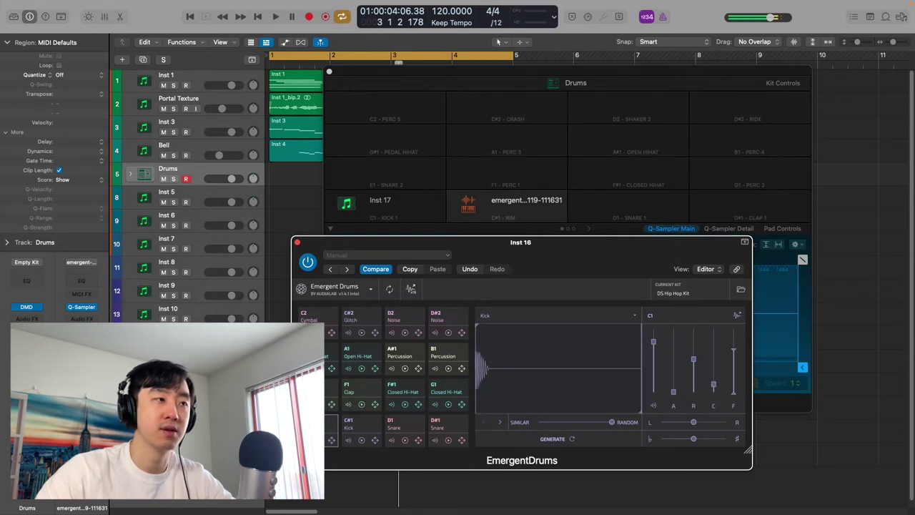
{"action": "key", "text": "space"}
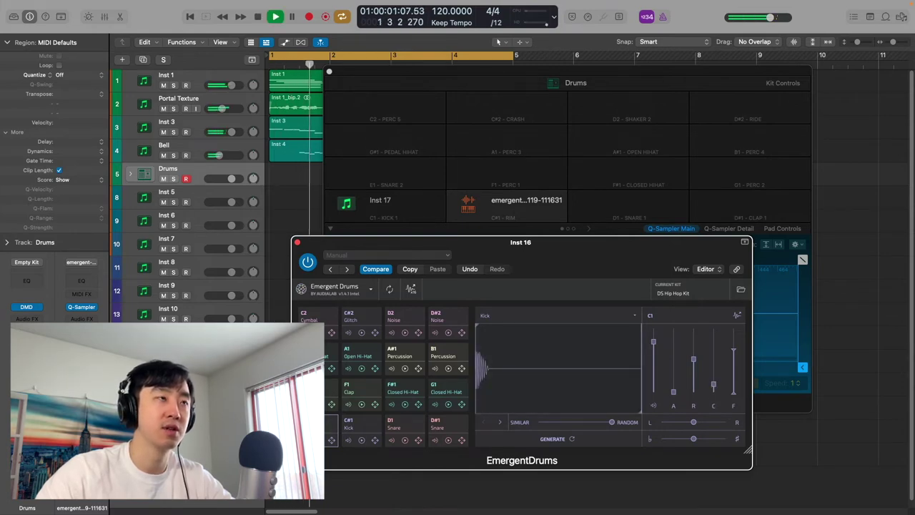
{"action": "key", "text": "space"}
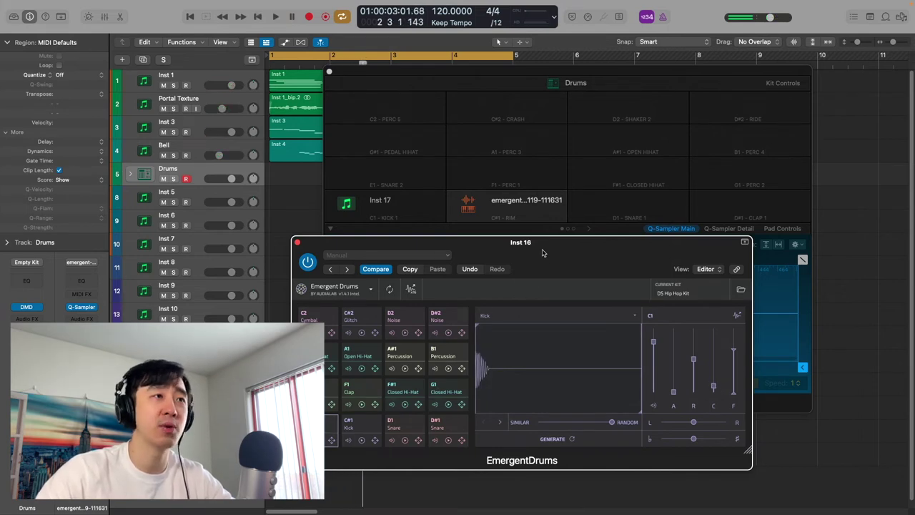
{"action": "left_click_drag", "start_coordinate": [737, 315], "coordinate": [369, 211]}
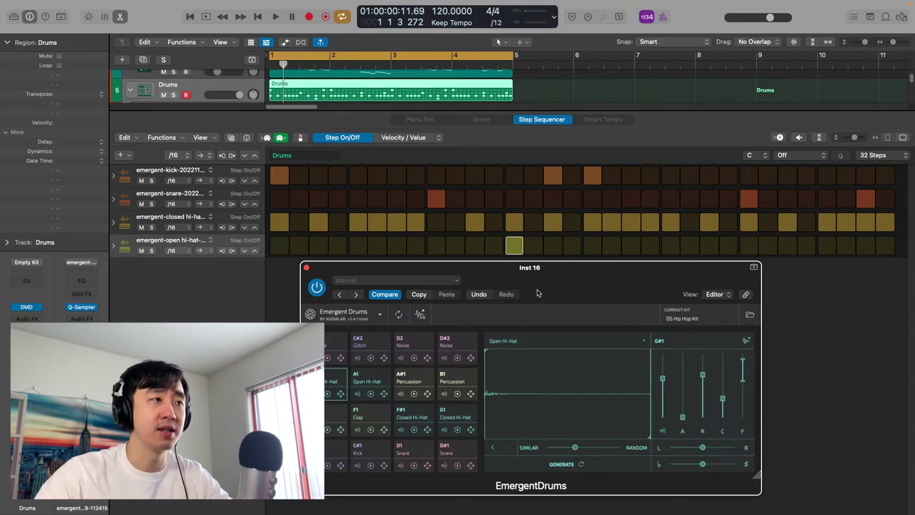
- Play the 32-step kick, snare and hi-hat pattern through, then stop
{"action": "key", "text": "space"}
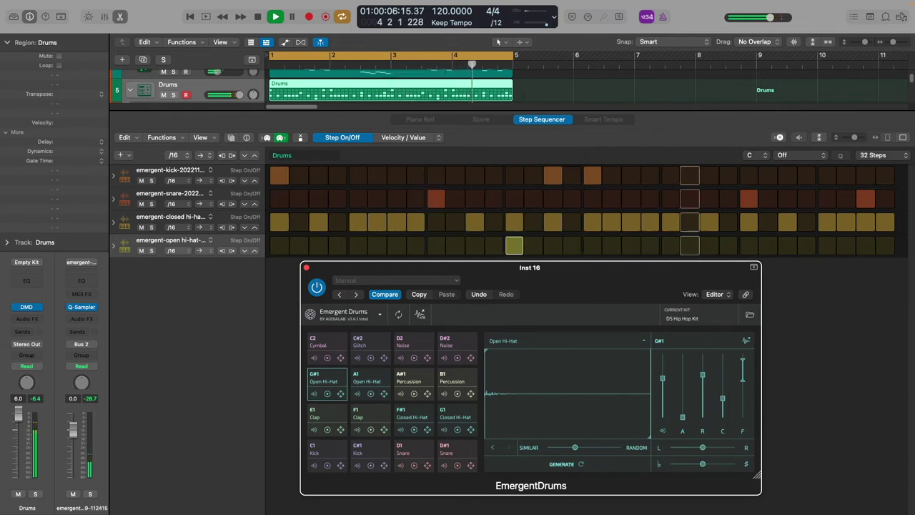
{"action": "key", "text": "space"}
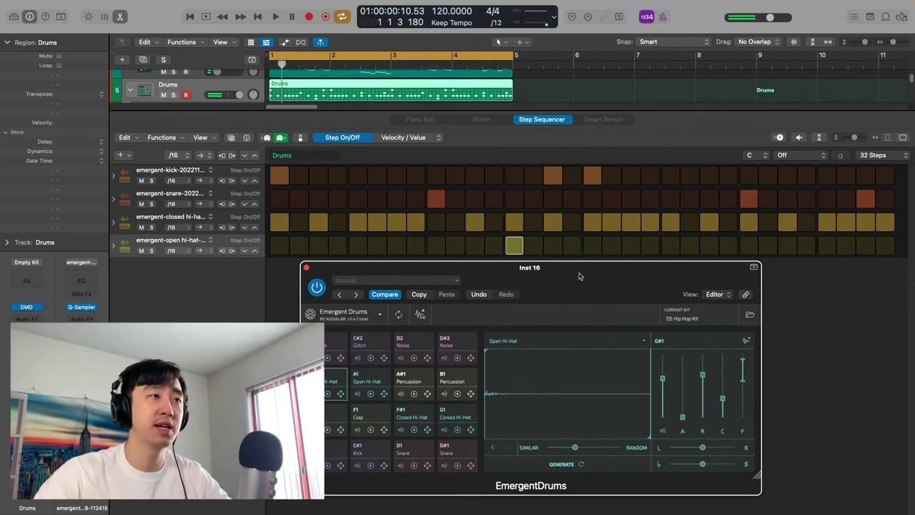